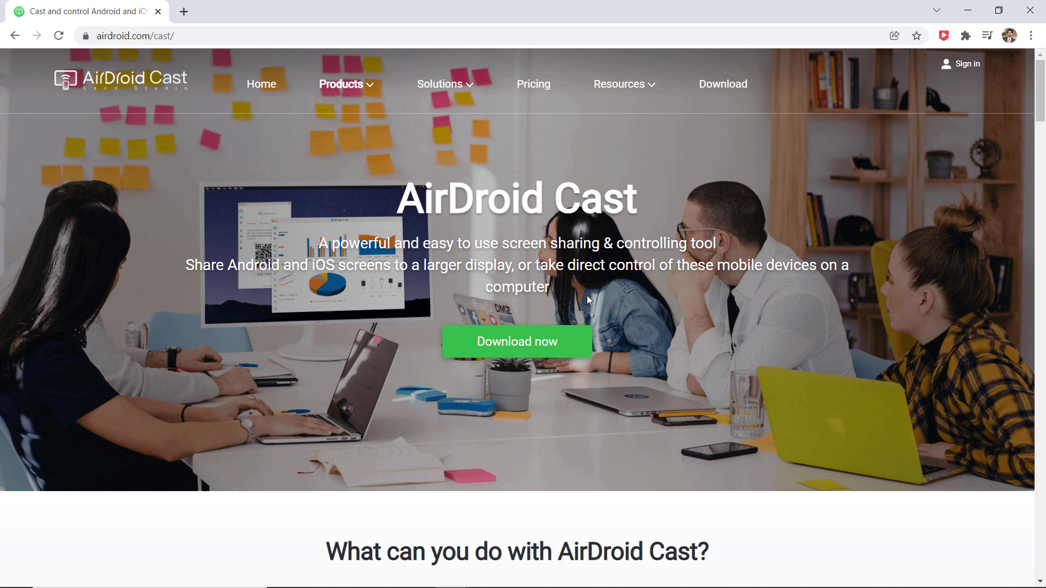
# Scroll down through the page, then return to its top
pyautogui.scroll(-7, 685, 323)
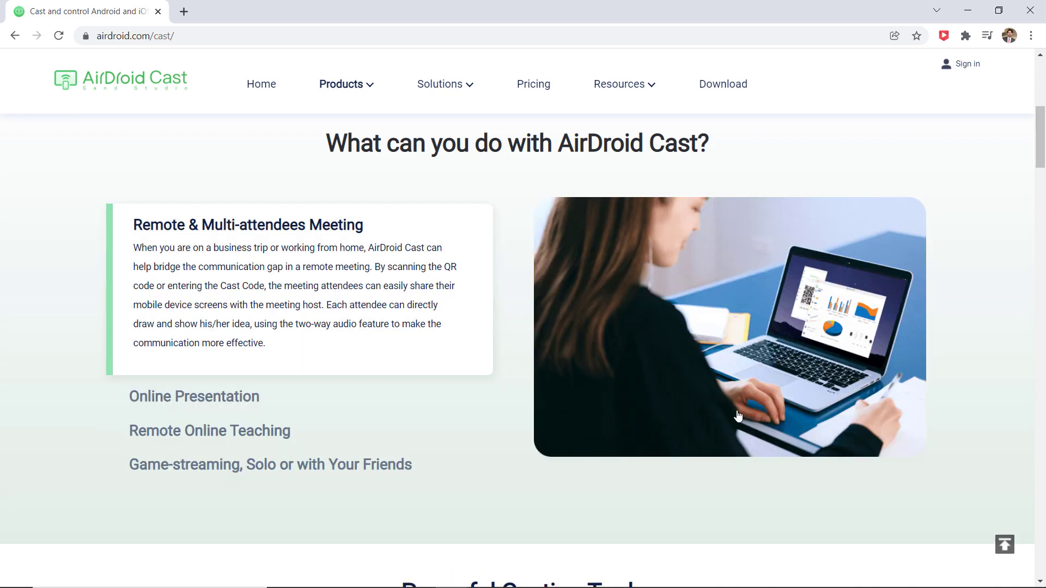
pyautogui.scroll(-2, 767, 416)
pyautogui.scroll(-8, 768, 417)
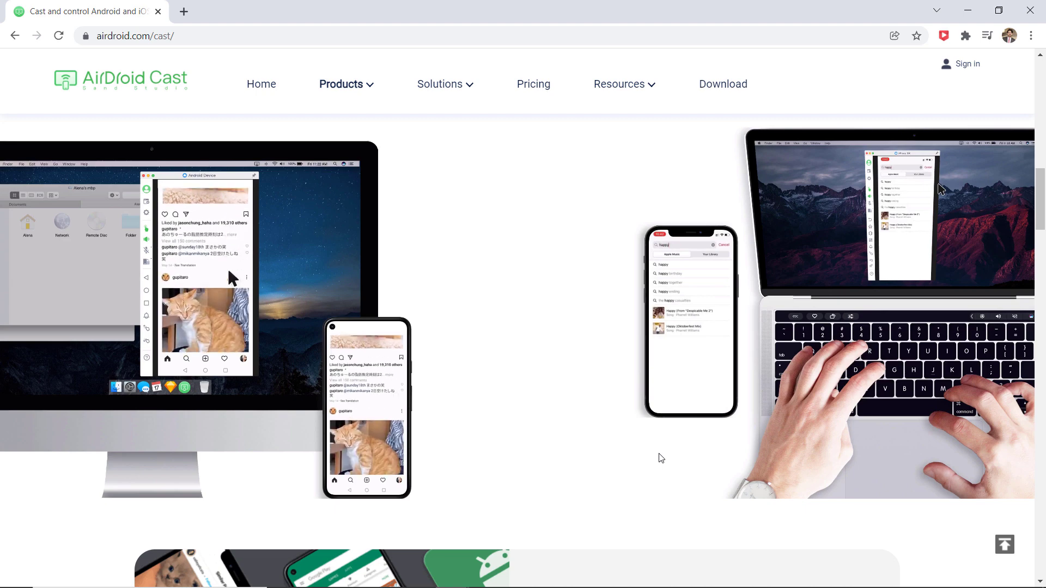
pyautogui.scroll(-2, 661, 458)
pyautogui.scroll(-5, 661, 458)
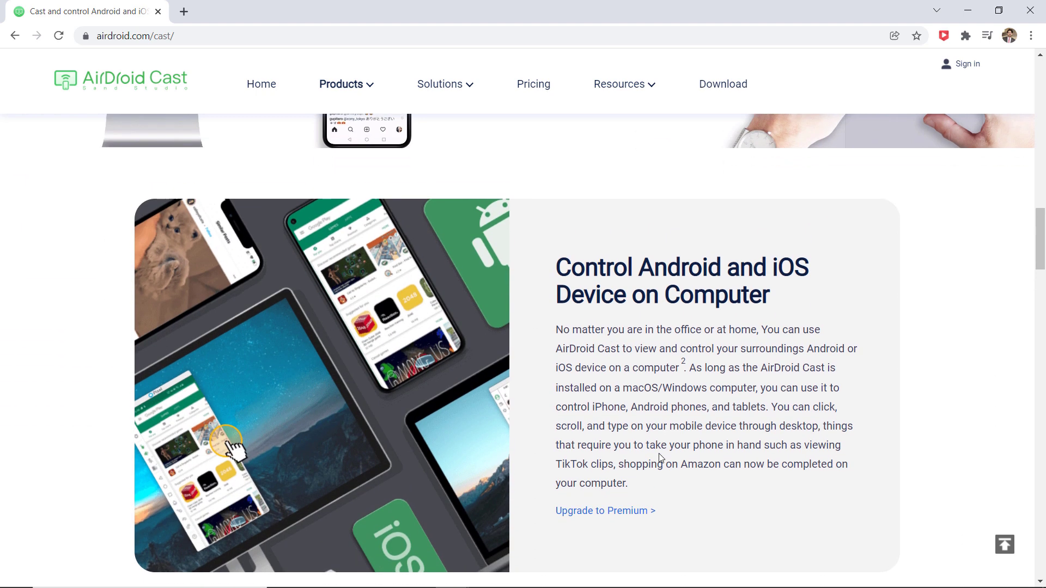
pyautogui.scroll(-1, 654, 436)
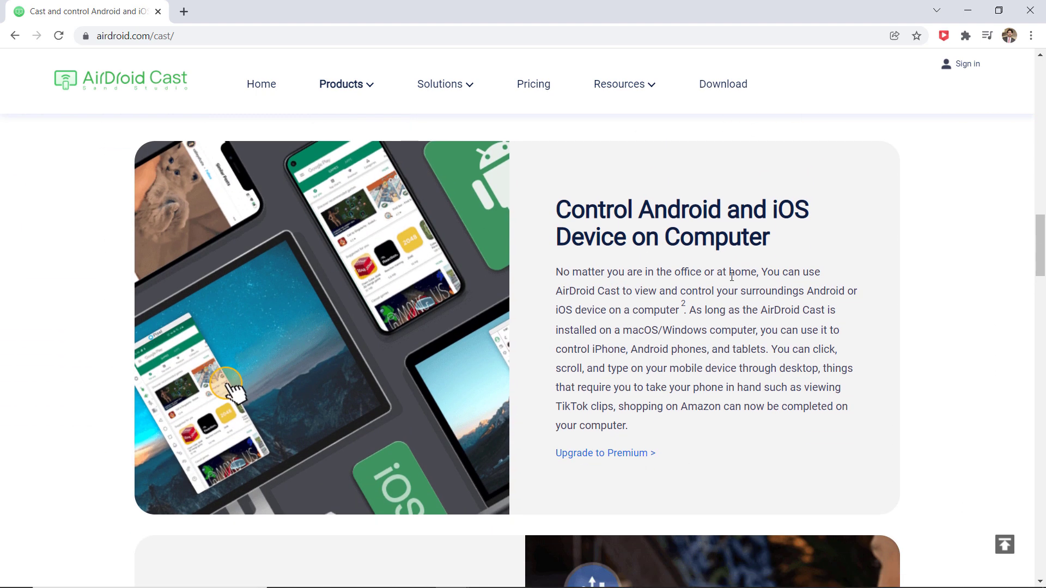
pyautogui.scroll(-7, 718, 311)
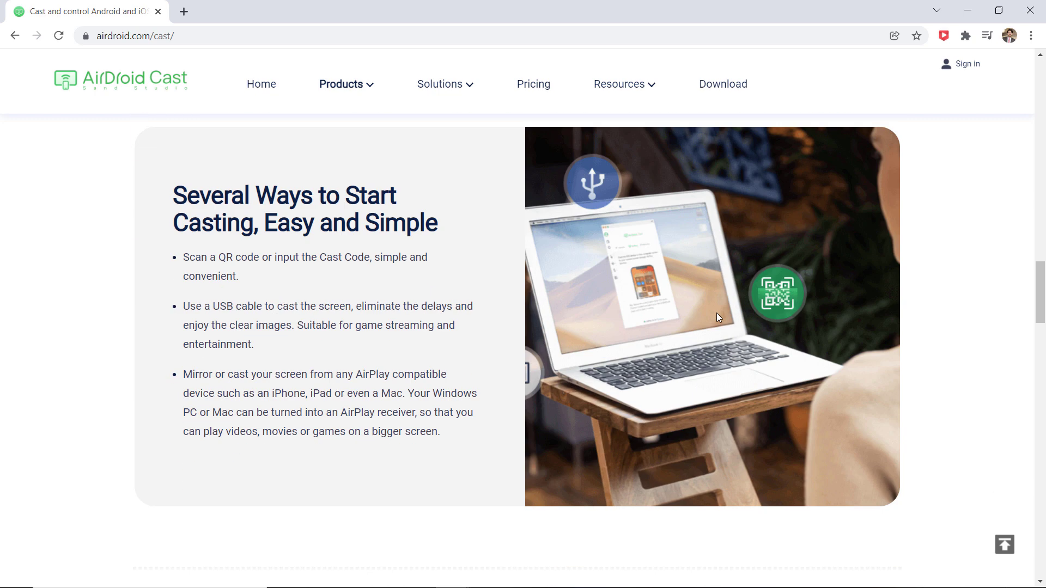
pyautogui.scroll(-7, 717, 318)
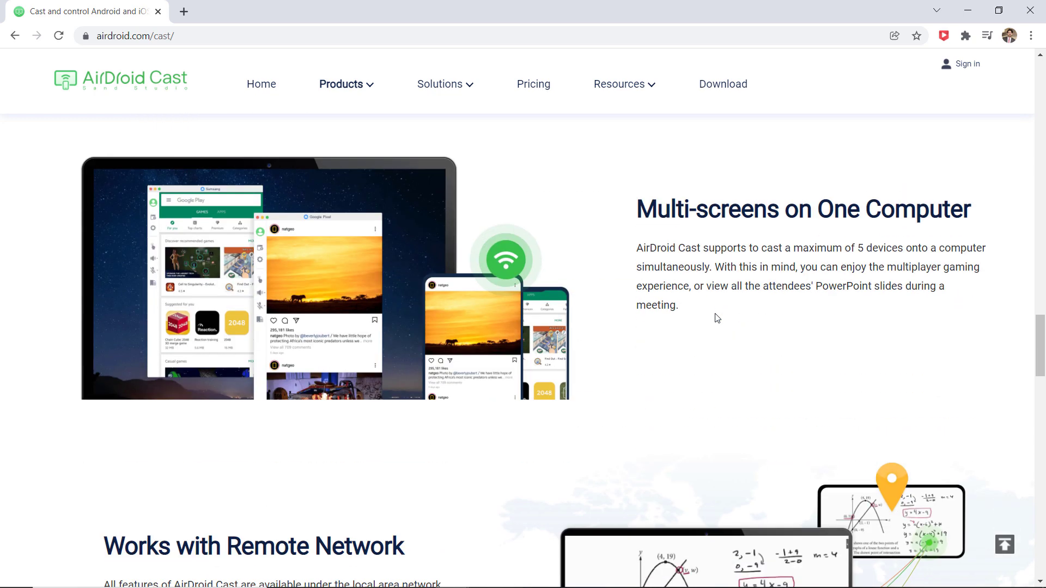
pyautogui.scroll(-12, 717, 318)
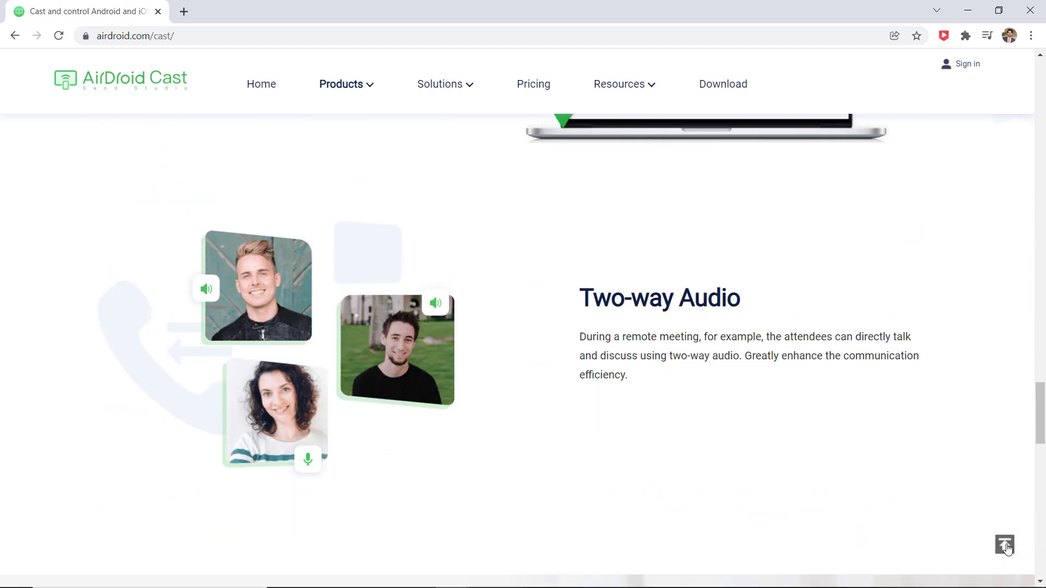
pyautogui.click(1006, 544)
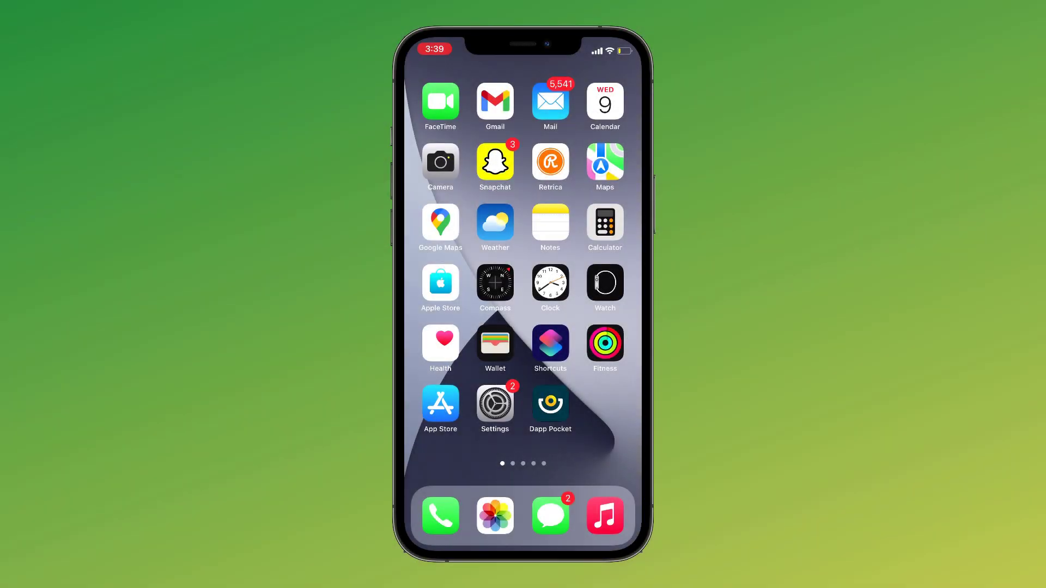
# Search the iPhone App Store for 'airdroid cast' and open the AirDroid Cast-screen mirroring page
pyautogui.click(440, 403)
pyautogui.click(618, 520)
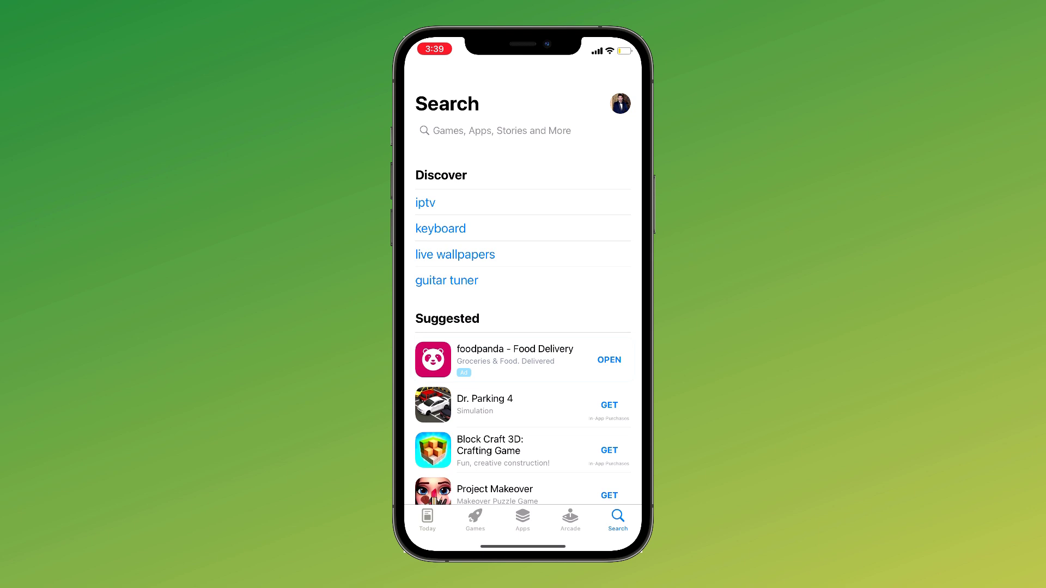
pyautogui.click(501, 131)
pyautogui.write('a')
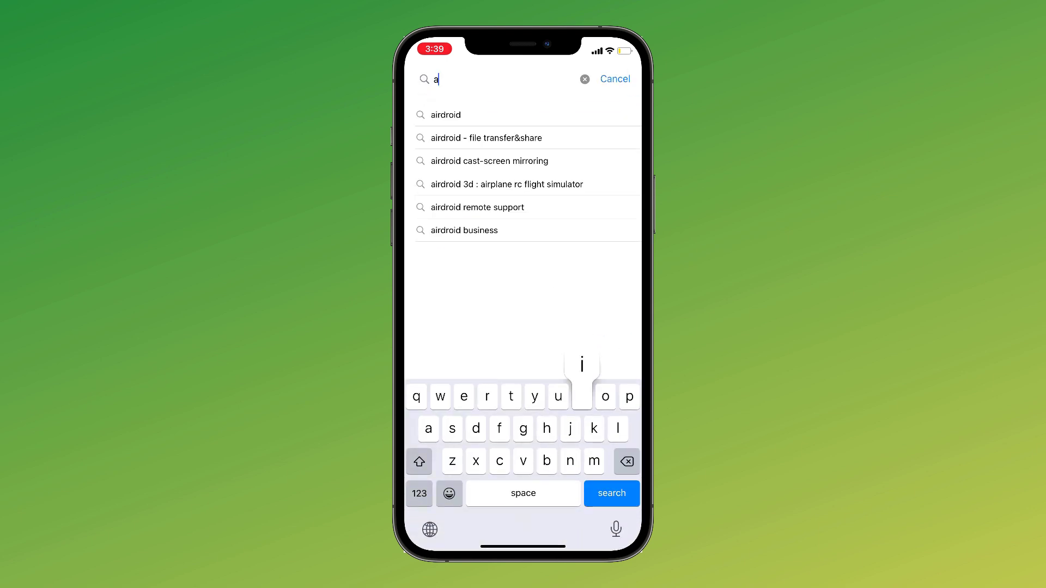
pyautogui.write('irdroid ca')
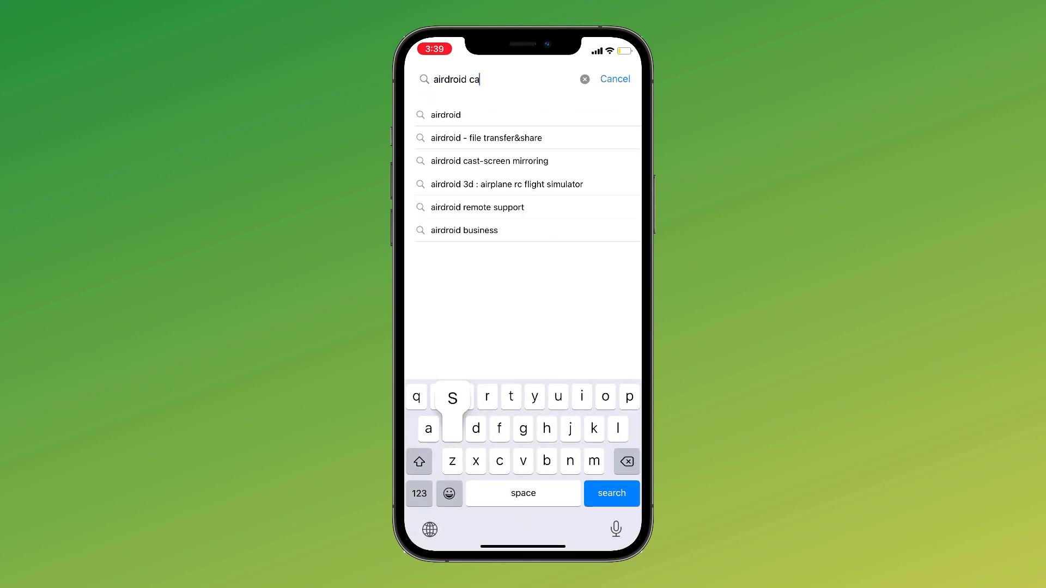
pyautogui.write('st')
pyautogui.press('Return')
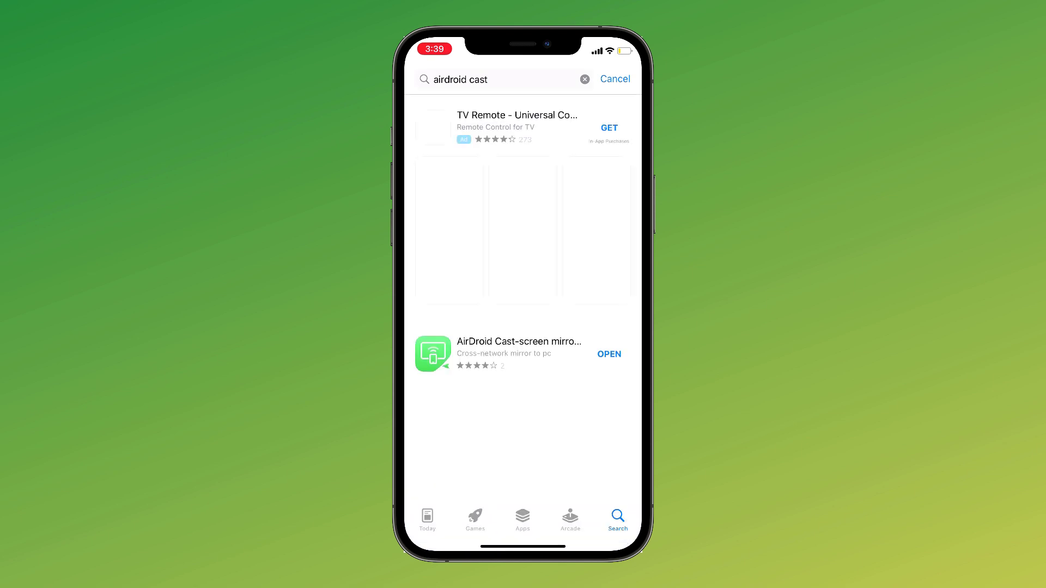
pyautogui.click(518, 351)
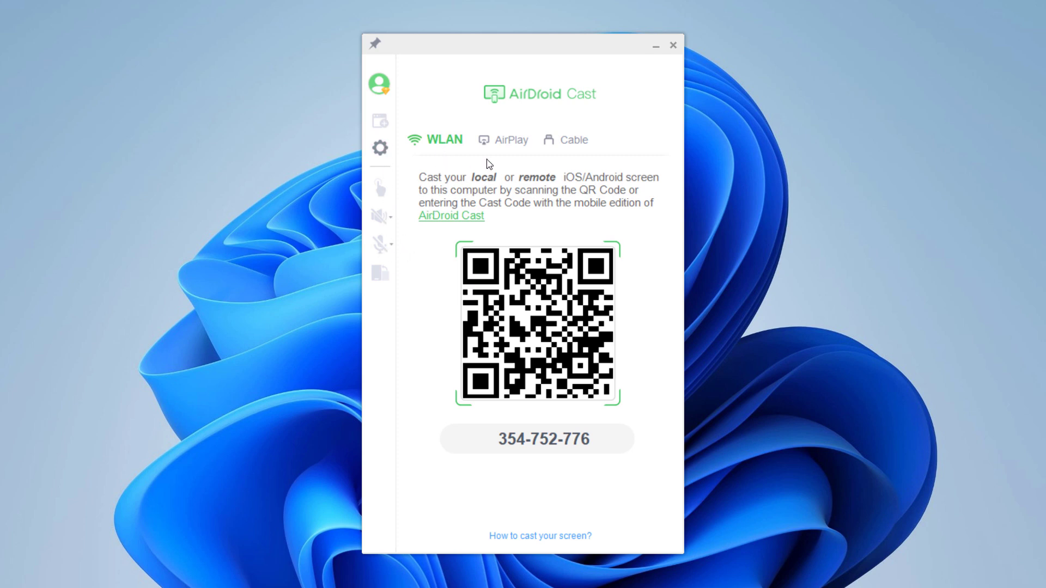
pyautogui.click(502, 146)
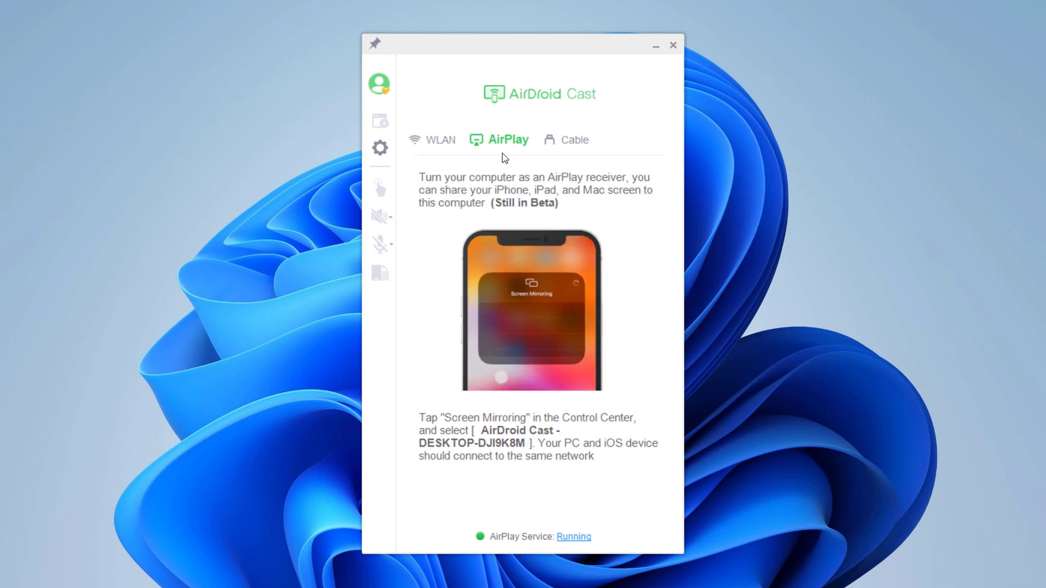
pyautogui.click(570, 144)
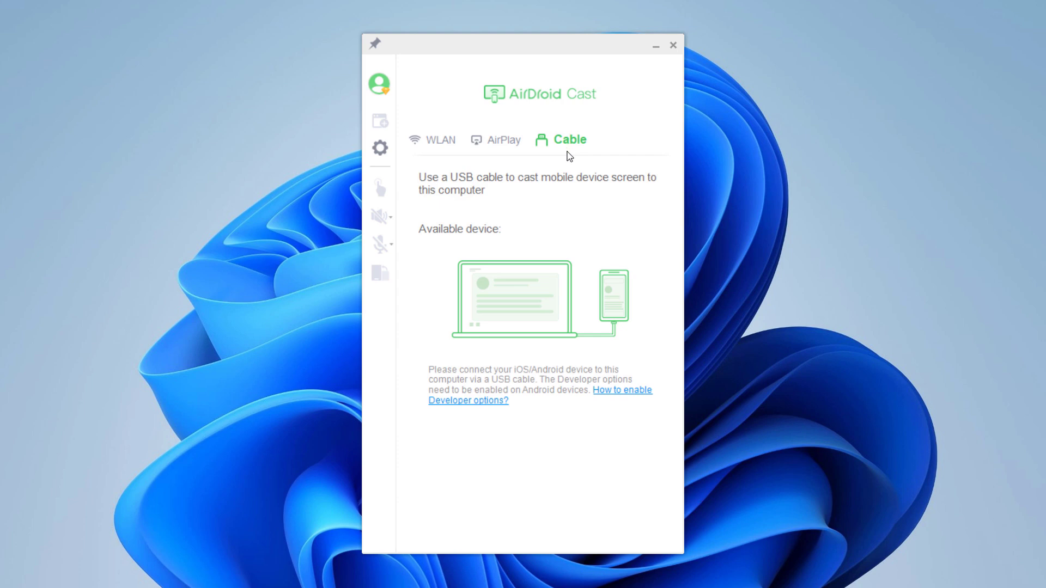
pyautogui.click(440, 140)
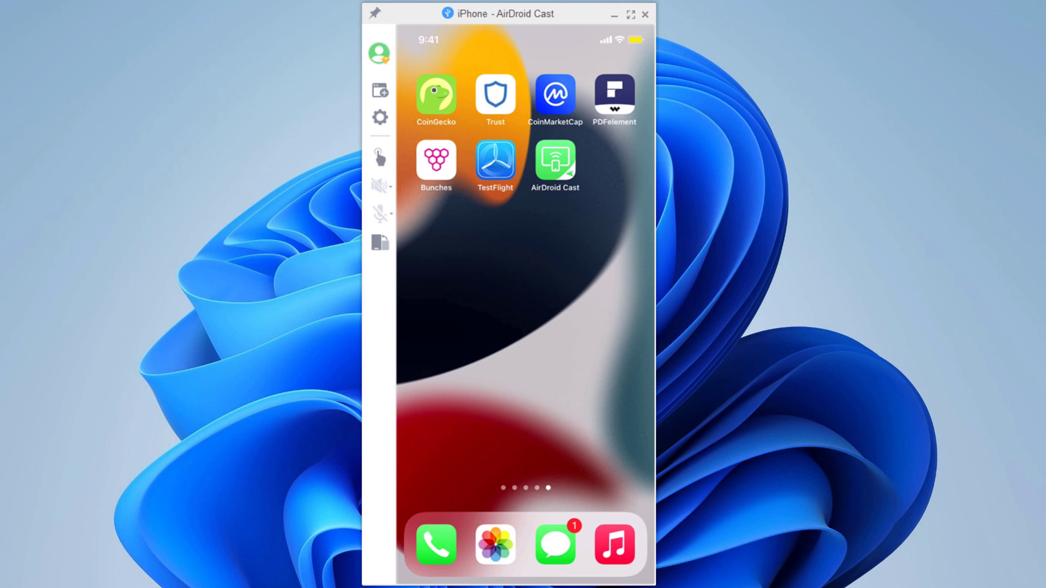
# Open a second window showing the WLAN QR code, close it, and open the casting Settings
pyautogui.click(384, 93)
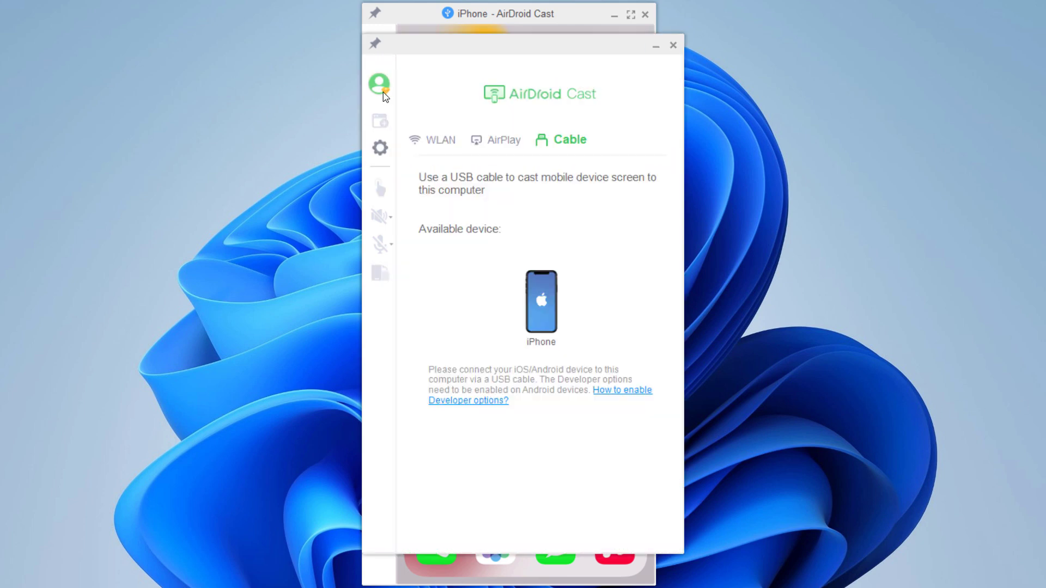
pyautogui.moveTo(432, 50); pyautogui.dragTo(587, 37)
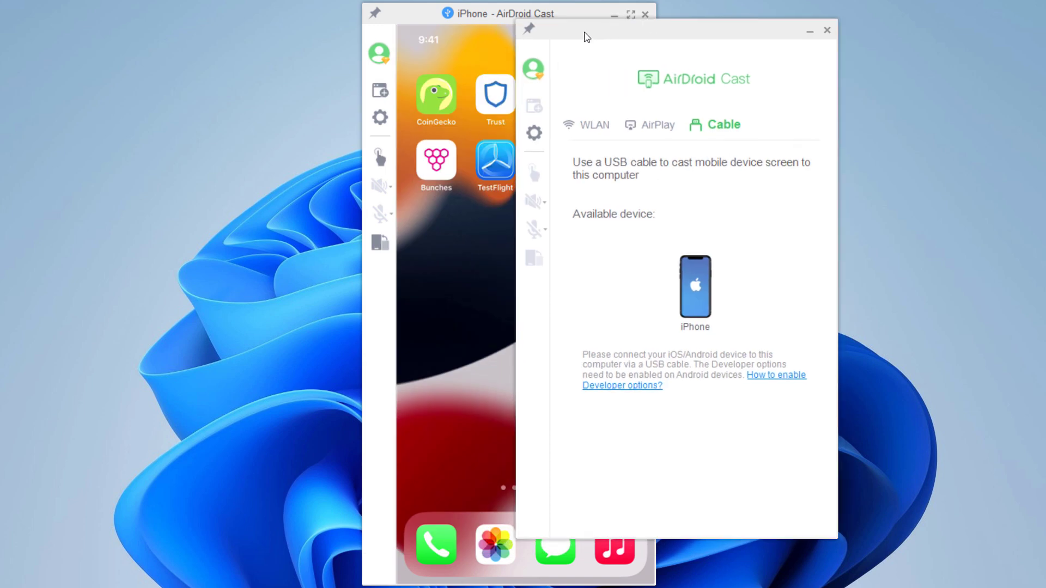
pyautogui.click(583, 127)
pyautogui.click(827, 30)
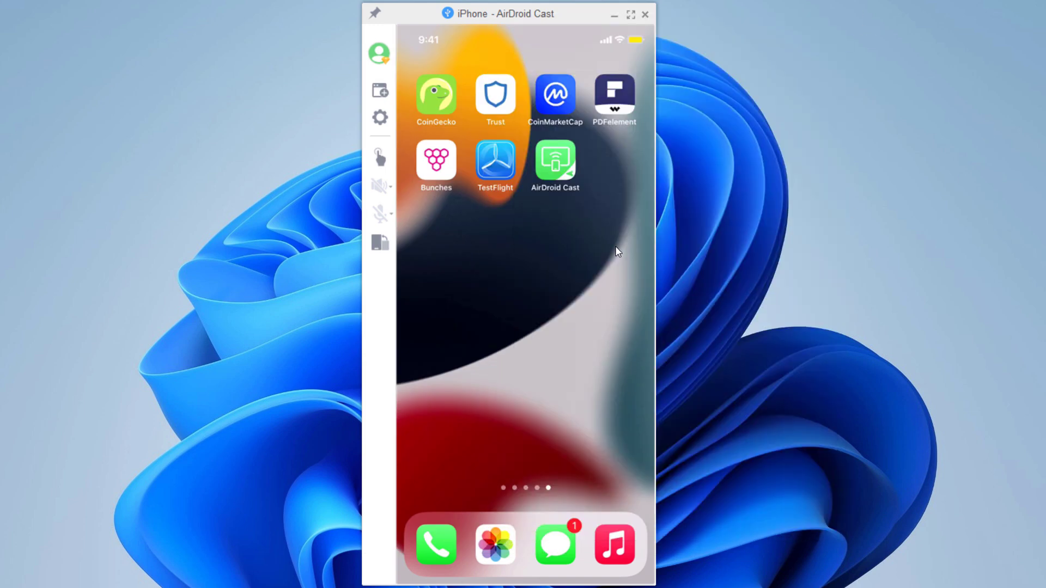
pyautogui.click(384, 124)
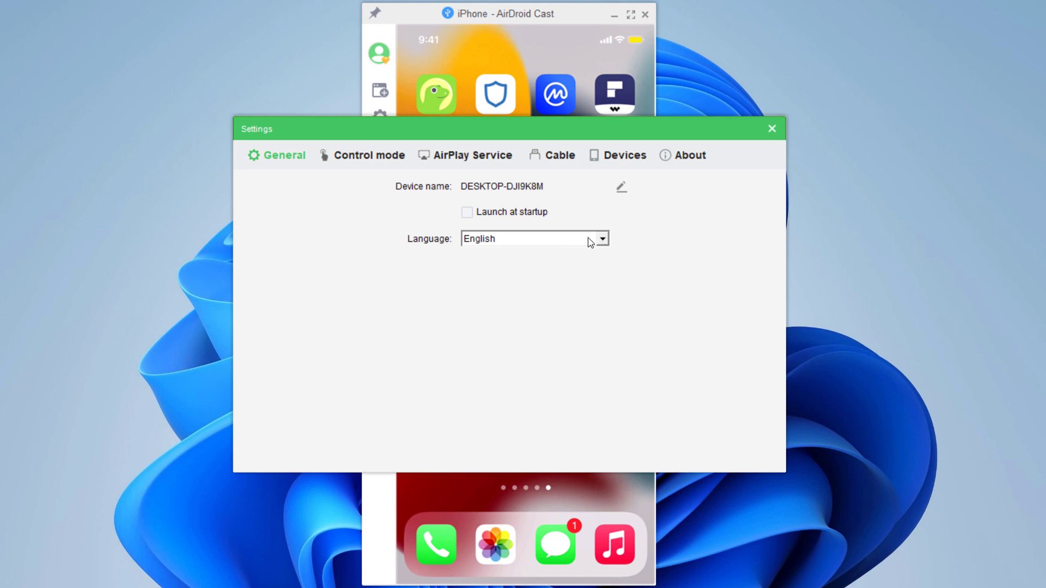
# Review the Control mode, AirPlay Service and Cable tabs, ending on 1080P quality and 60 fps
pyautogui.click(369, 159)
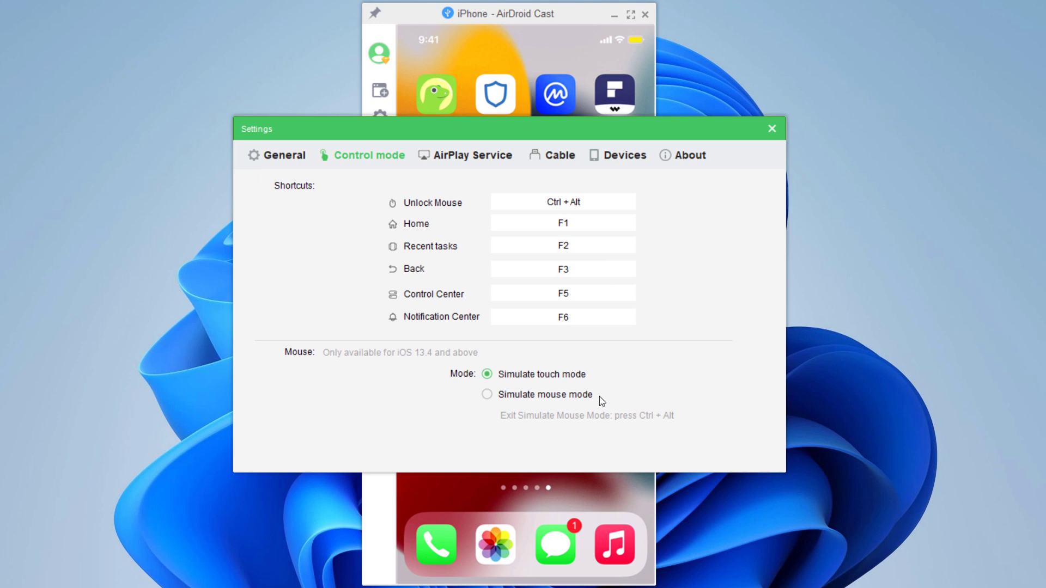
pyautogui.click(469, 156)
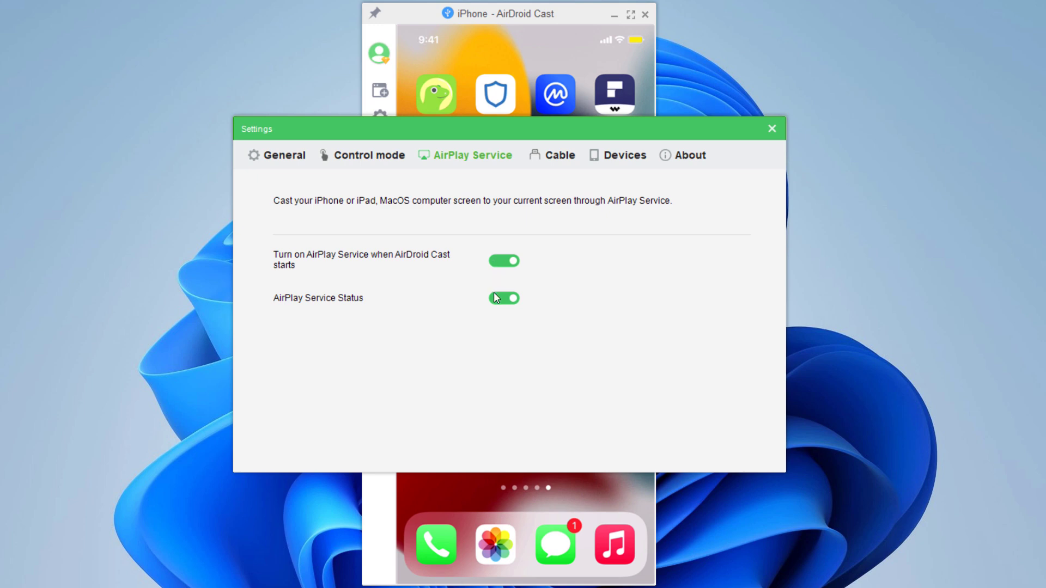
pyautogui.click(547, 158)
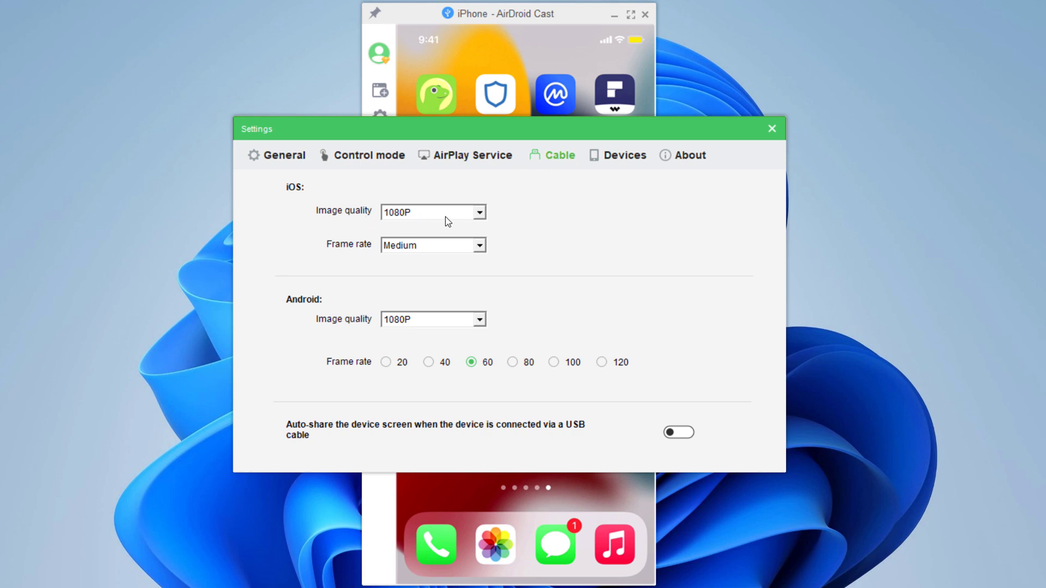
# Set the iOS cable frame rate to High, then view the Devices and About tabs
pyautogui.click(478, 246)
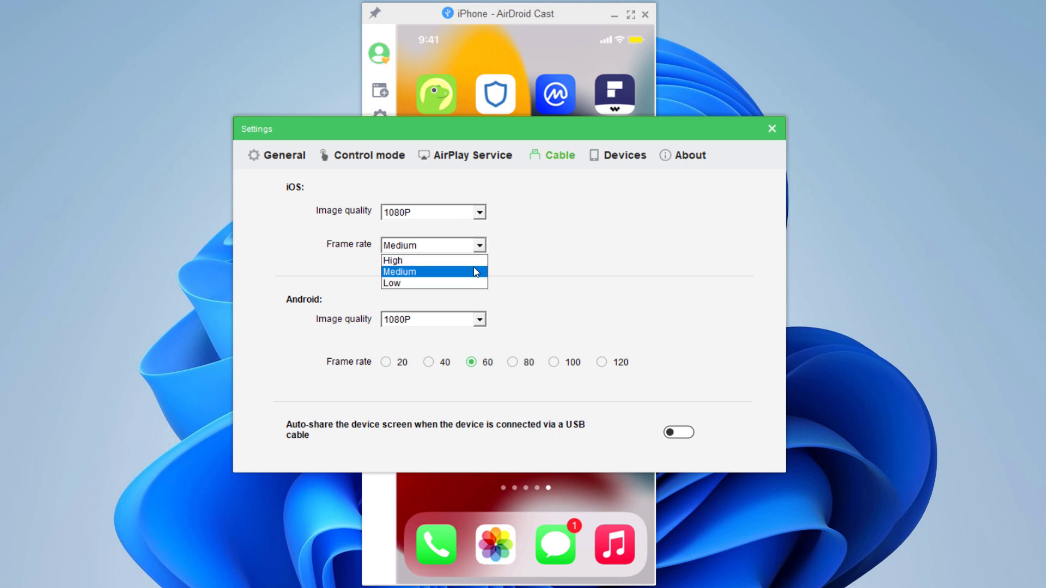
pyautogui.click(474, 261)
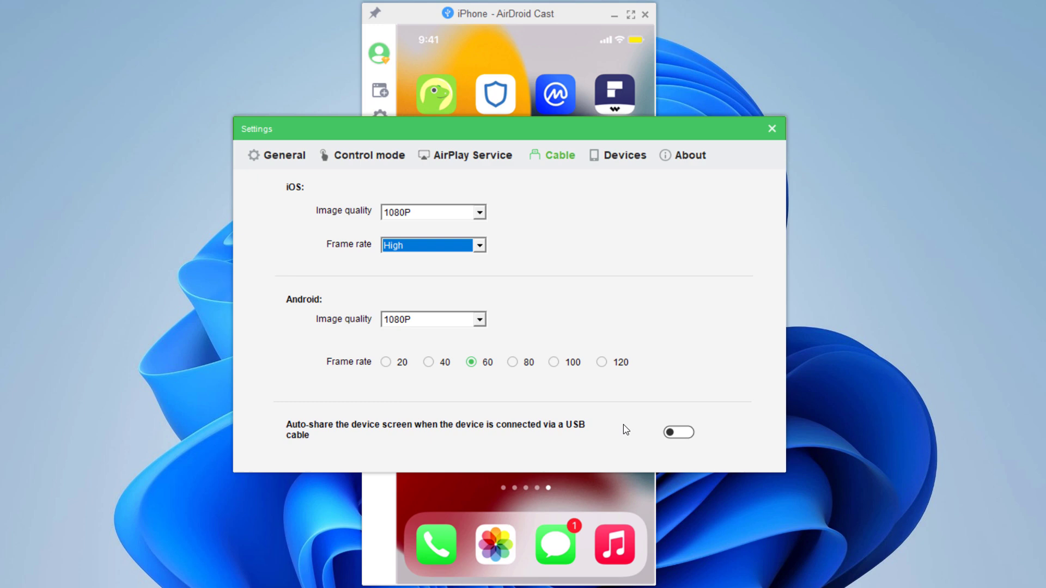
pyautogui.click(606, 155)
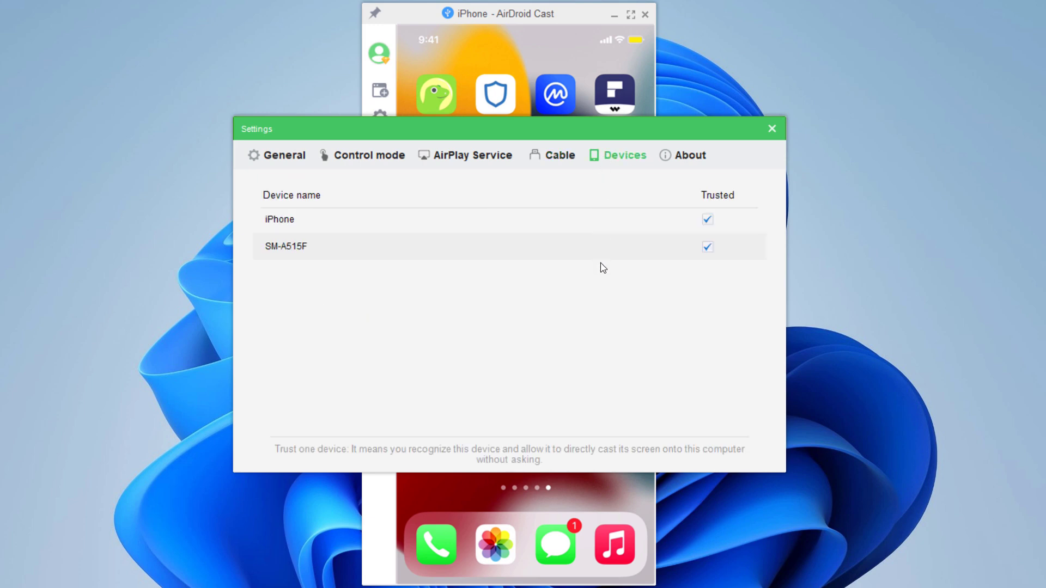
pyautogui.click(685, 160)
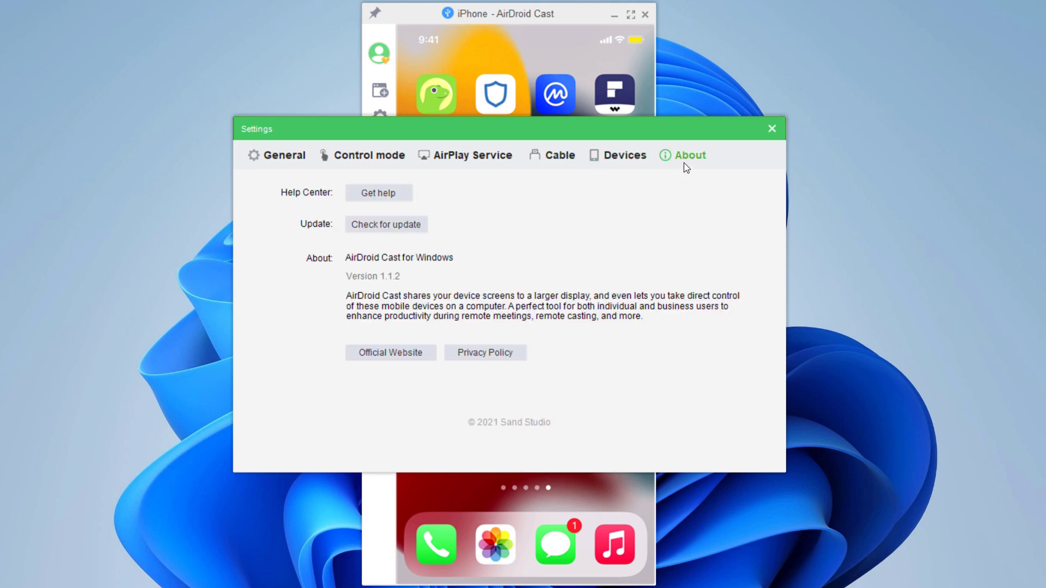
# Close Settings, try Turn on Control, and dismiss the unsupported-control message to resume casting
pyautogui.click(772, 129)
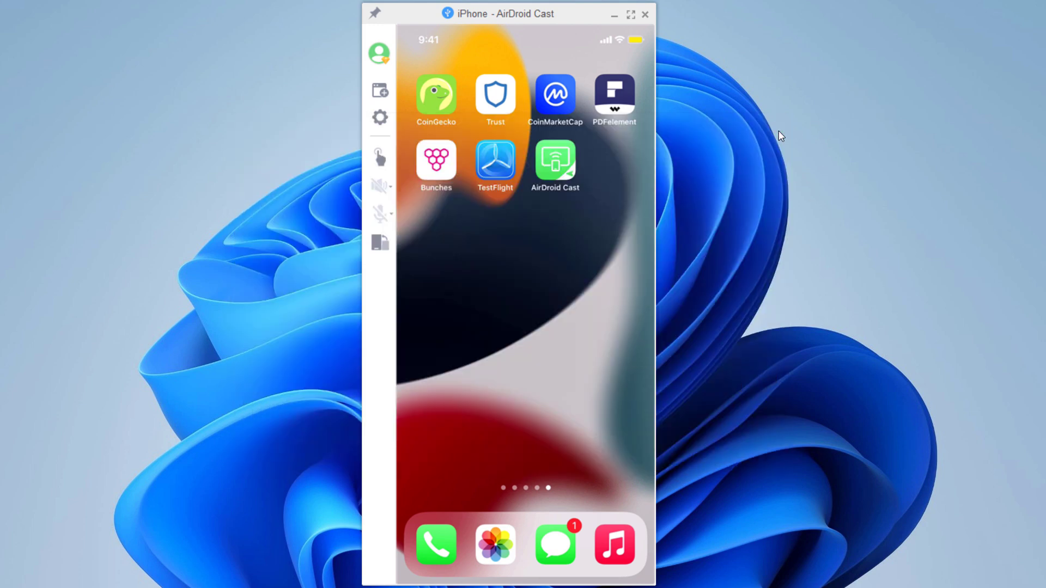
pyautogui.click(379, 159)
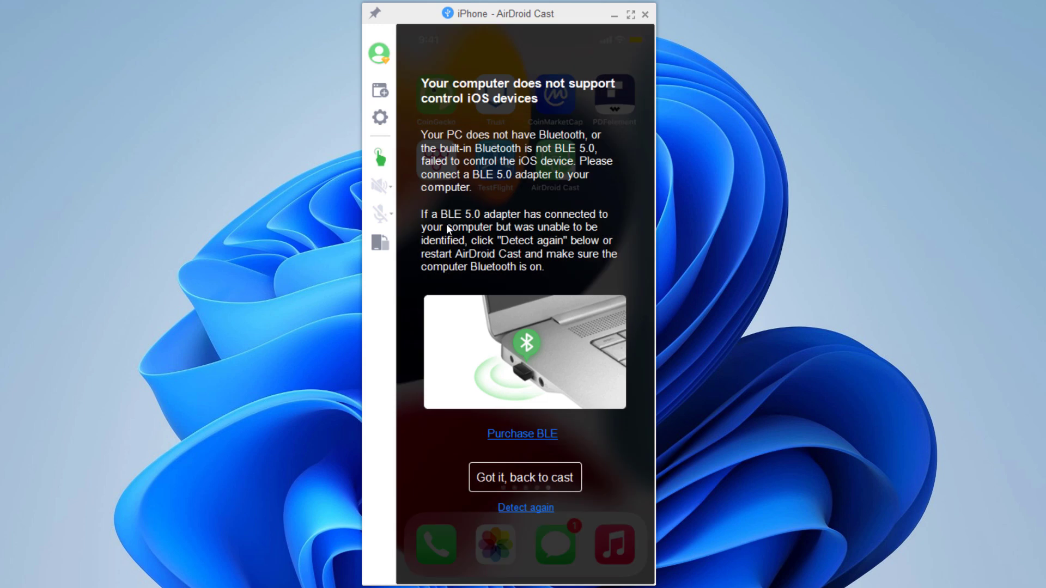
pyautogui.click(538, 479)
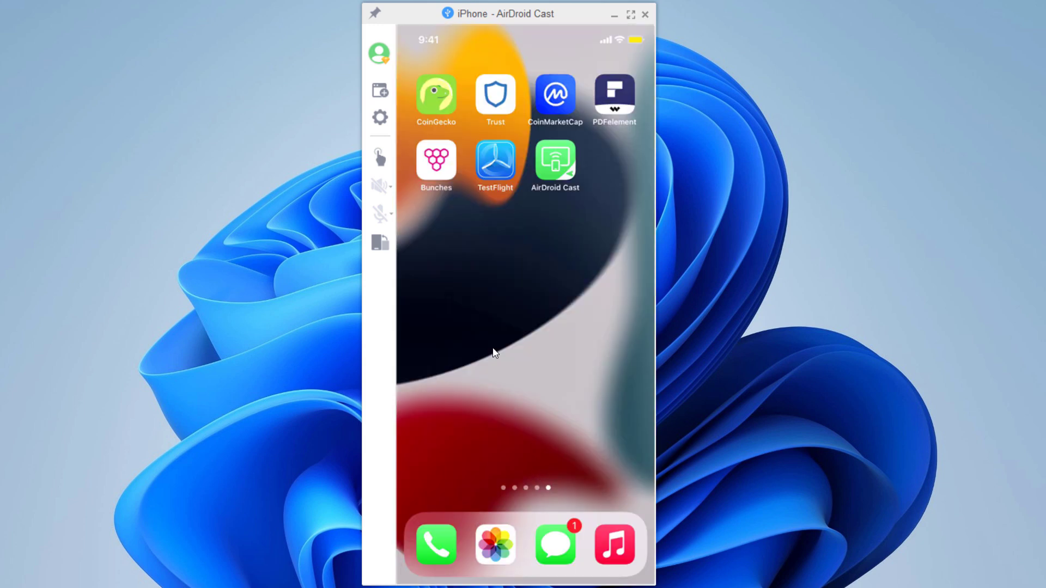
# Rotate the mirrored iPhone screen four quarter turns until it is upright portrait again
pyautogui.click(380, 244)
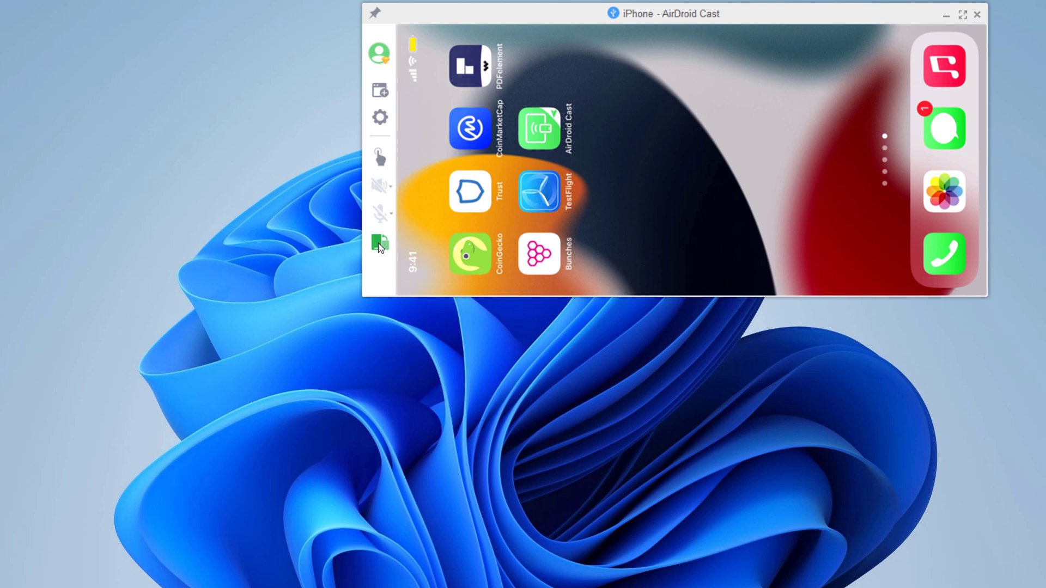
pyautogui.click(380, 244)
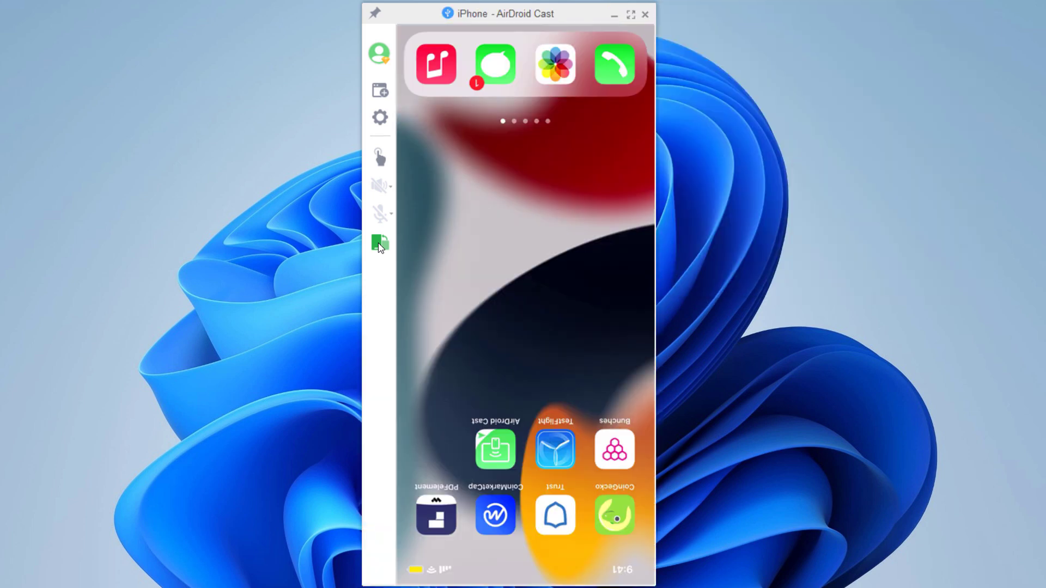
pyautogui.click(380, 243)
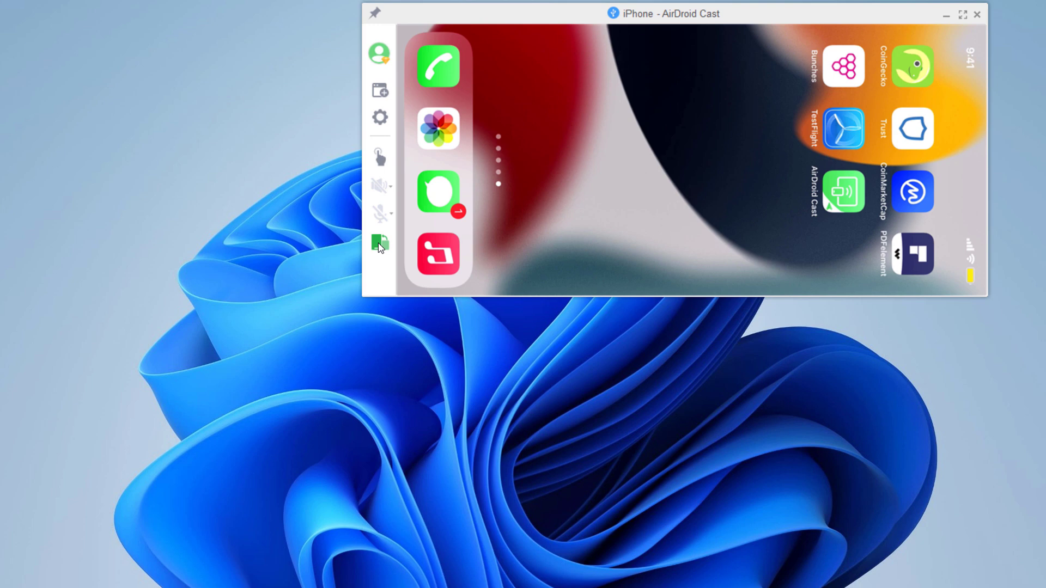
pyautogui.click(380, 243)
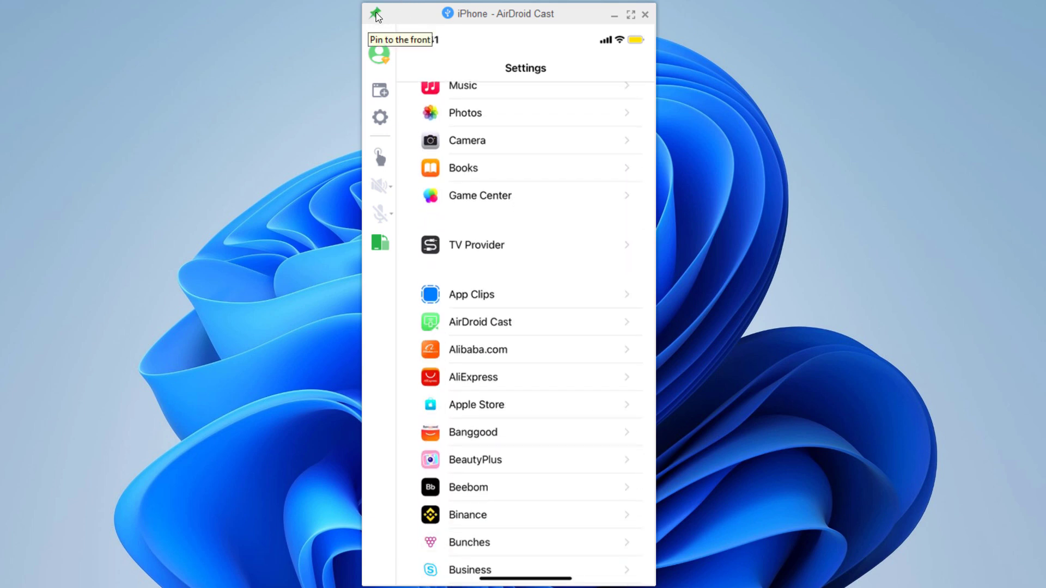
# Pin the mirror window to the front, go full screen, and switch to actual size
pyautogui.click(376, 14)
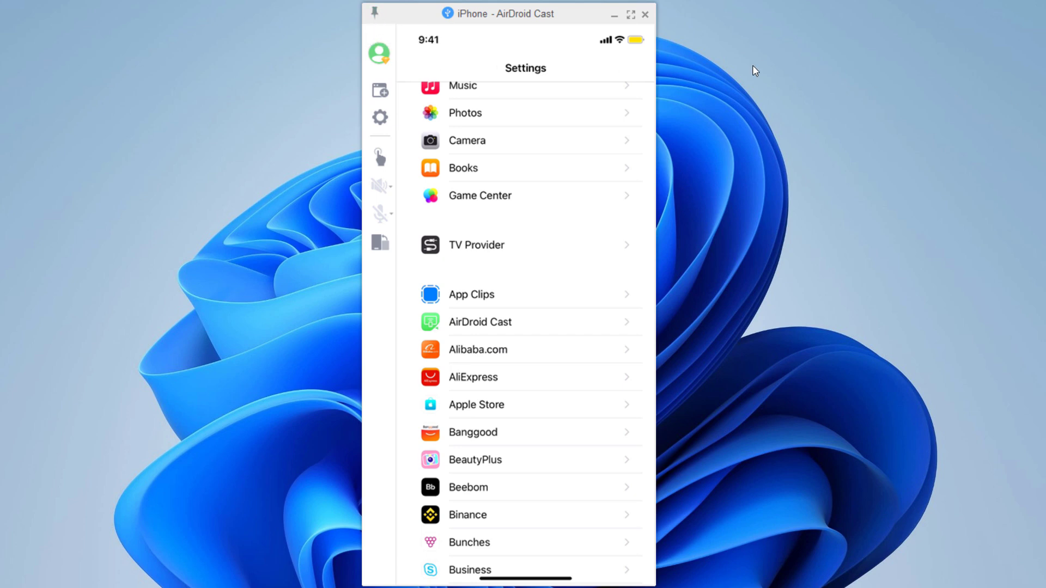
pyautogui.click(631, 15)
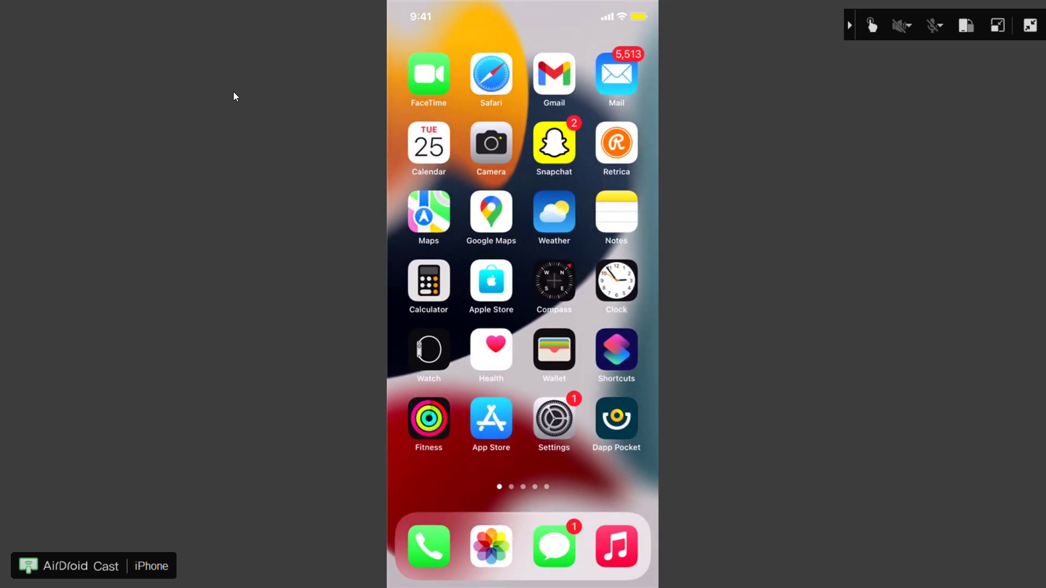
pyautogui.click(1005, 31)
# Exit full screen so the iPhone mirror returns to a default-size desktop window
pyautogui.click(1031, 25)
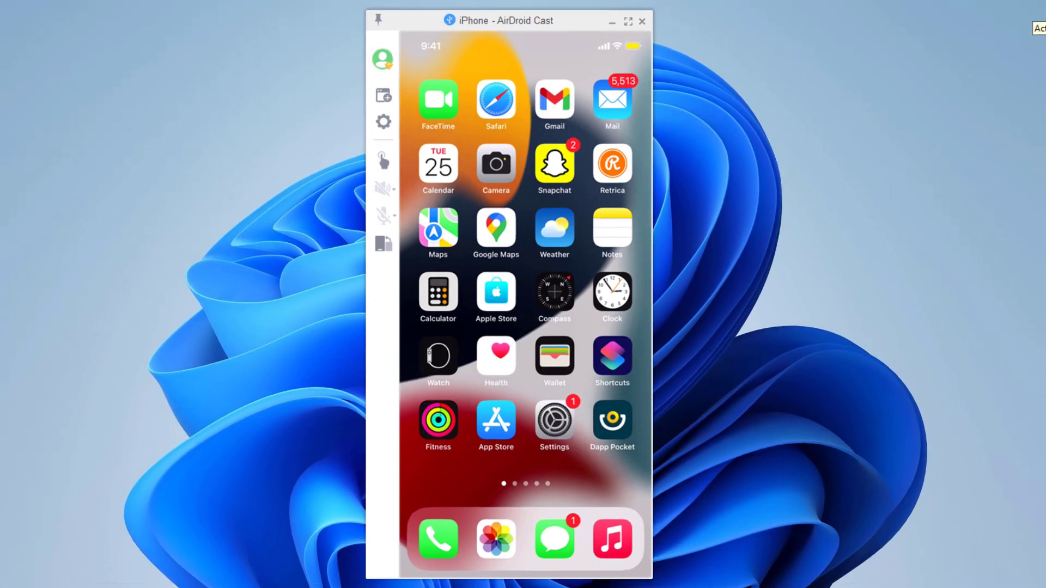